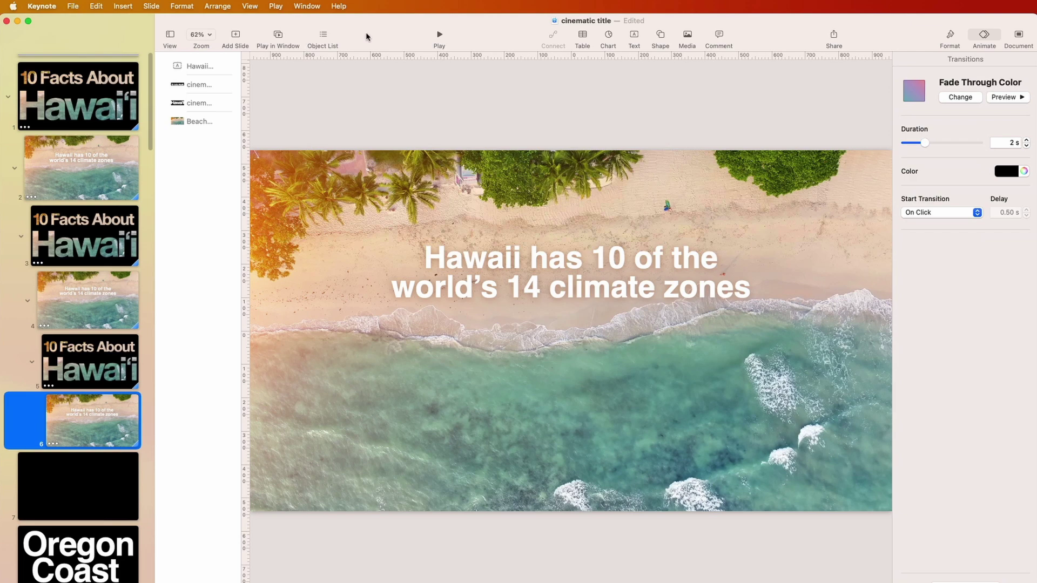
Step: Collapse the Hawaii slide group and open slide 8, 'Oregon Coast'
click(9, 97)
click(78, 243)
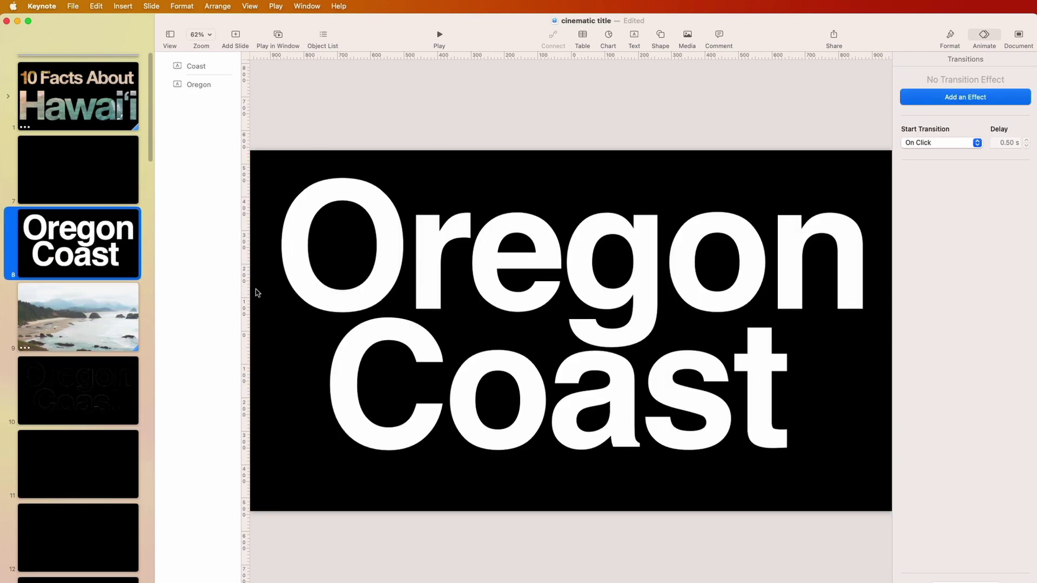
Step: Inspect the separate Oregon and Coast text boxes on the title slide
click(307, 346)
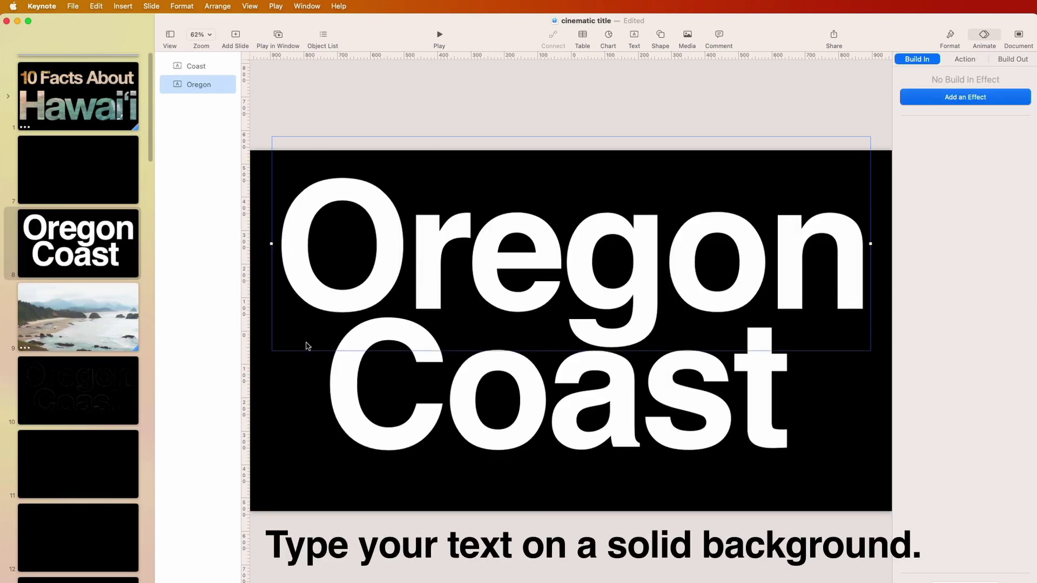
click(301, 373)
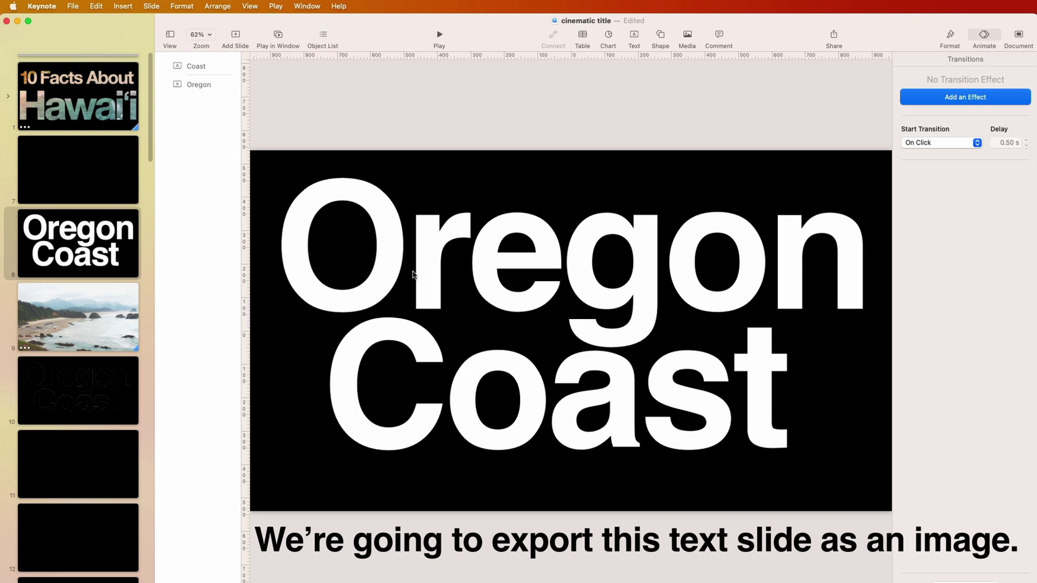
click(333, 484)
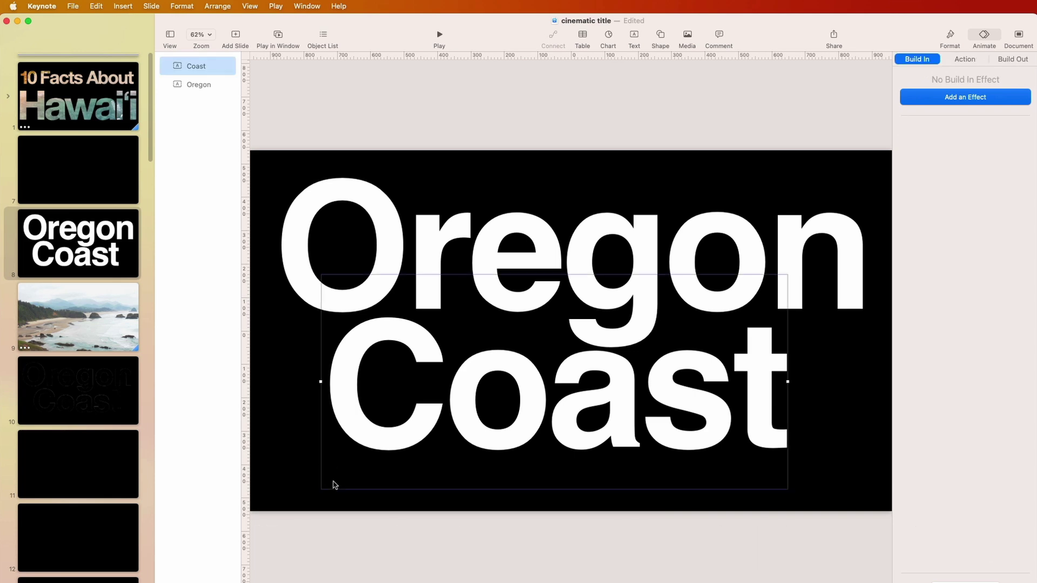
click(73, 6)
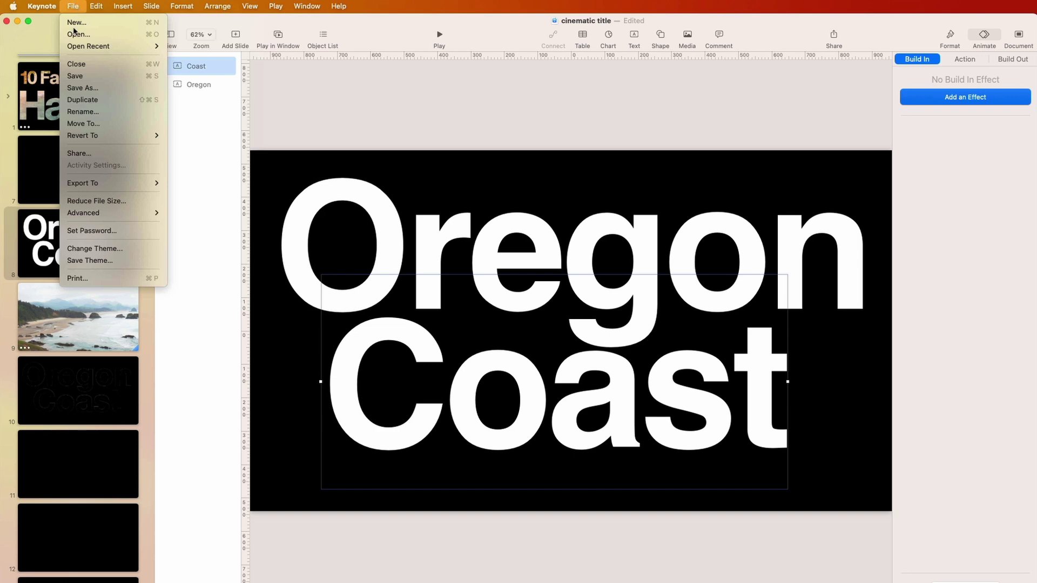
Step: Export only slide 8 as an image, with the slide range starting at 8
mouse_move(141, 183)
click(207, 234)
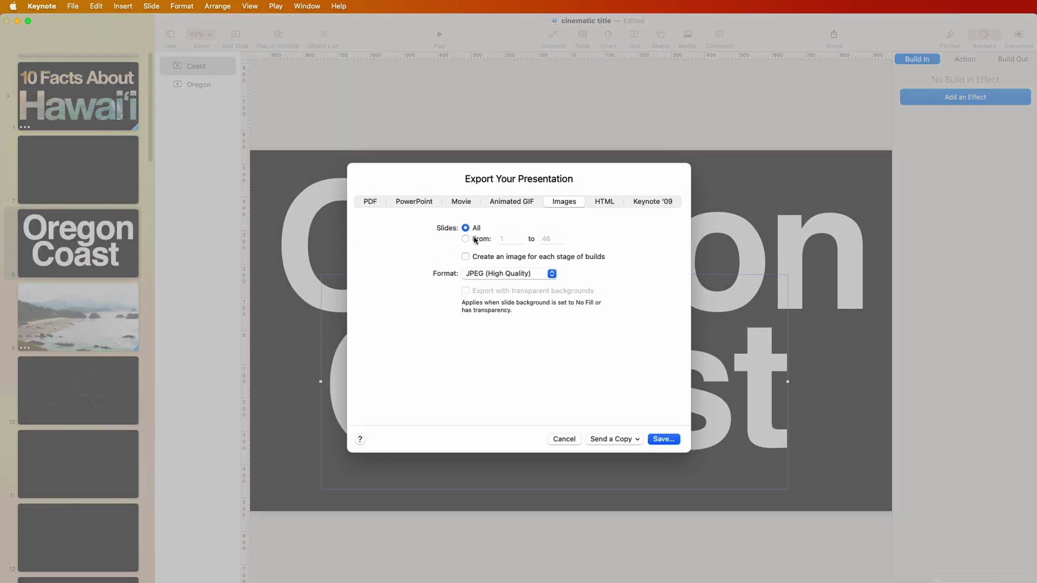
click(466, 239)
key(Tab)
key(Tab)
text(8)
click(664, 439)
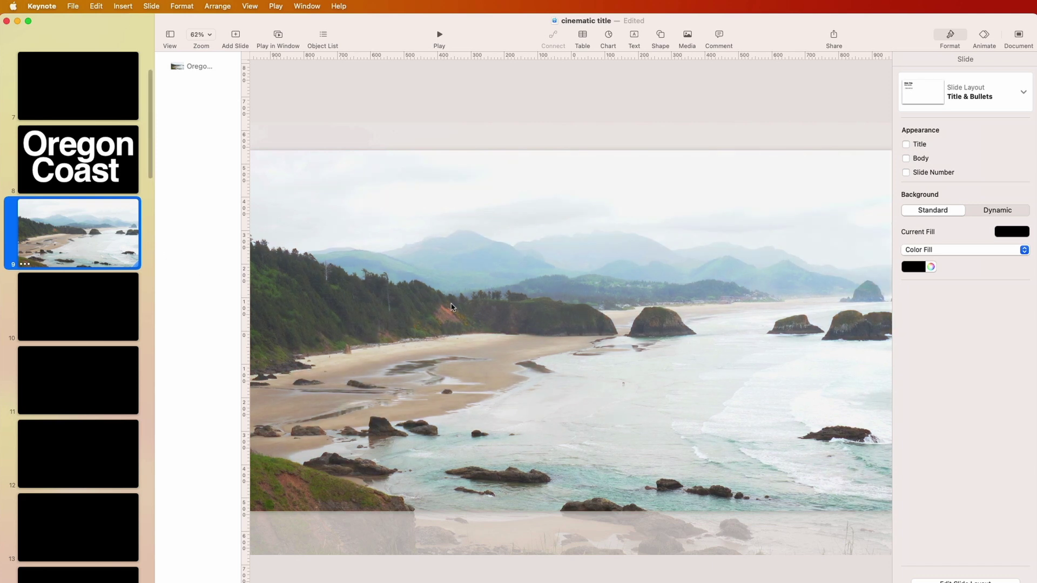
Step: Paste the exported title image over slide 9's beach photo and begin Remove Background
key(super+v)
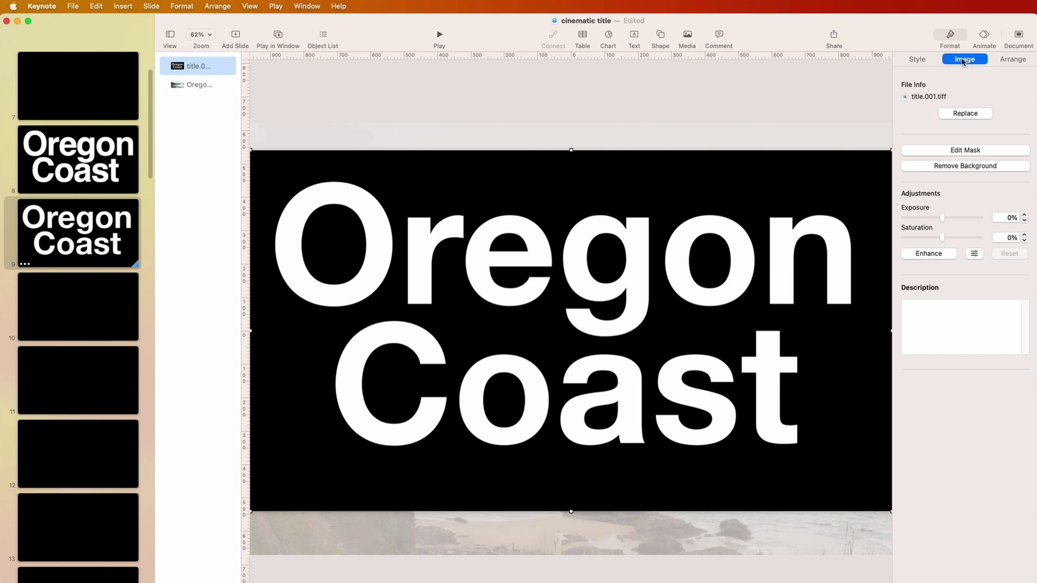
click(953, 169)
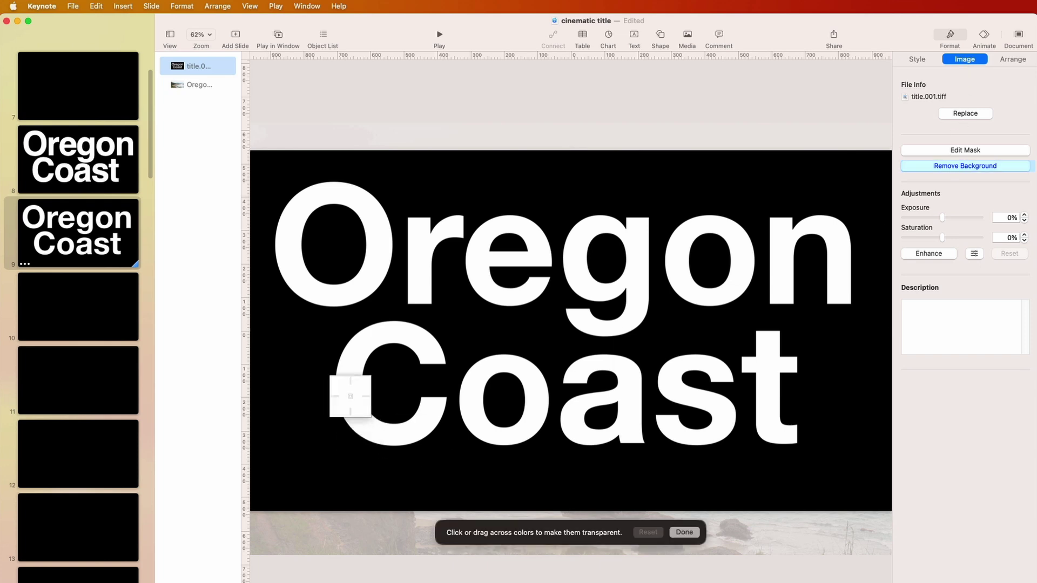
Step: Make the white O, r, e and g of Oregon transparent with Instant Alpha
click(342, 296)
click(424, 281)
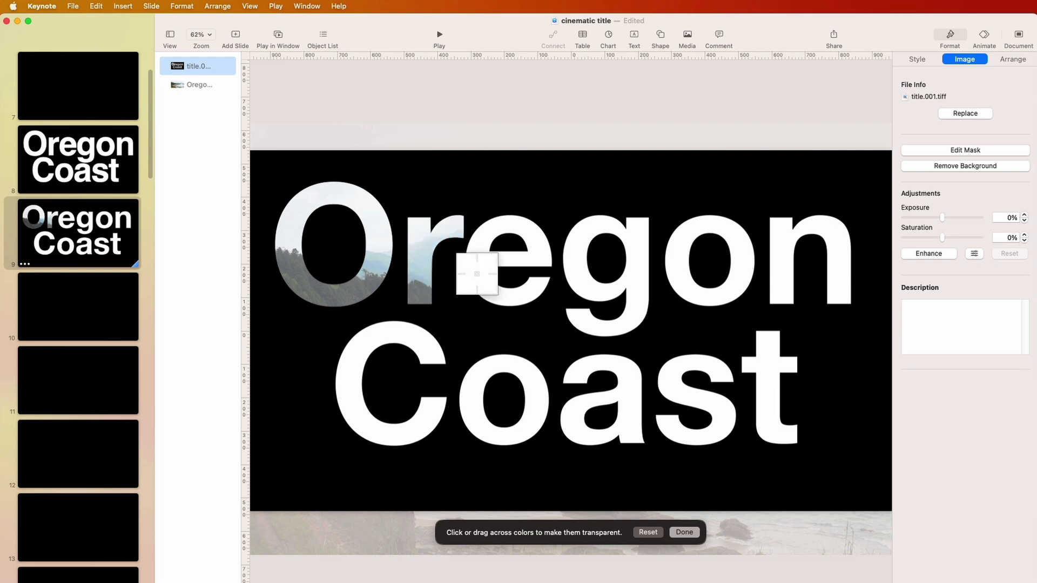
click(481, 276)
click(597, 273)
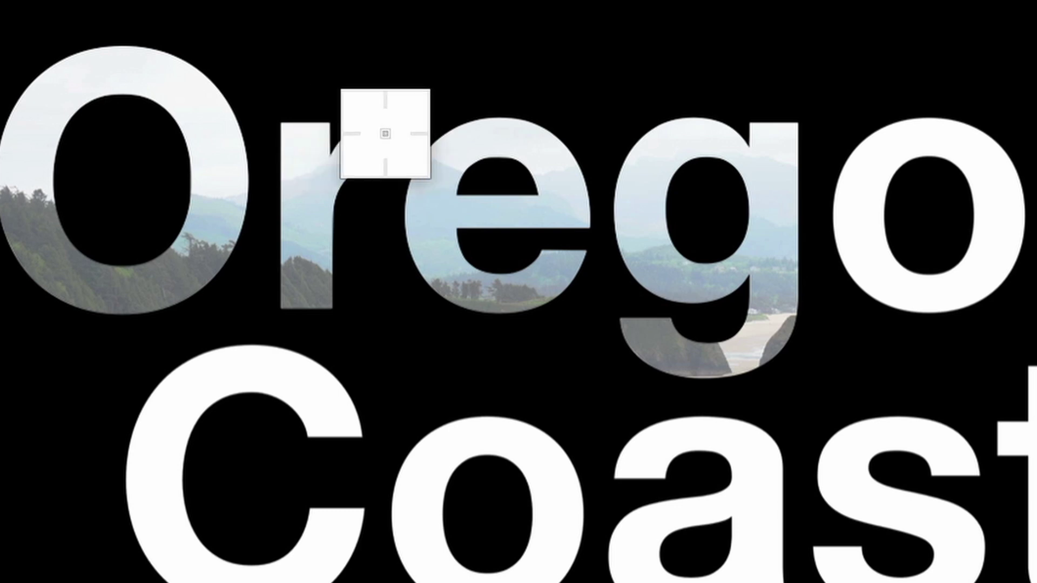
Step: Refine Oregon's letters with O at 62%, r at 27%, e at 35%, then clear g, o and n
click(194, 108)
drag(200, 111, 246, 289)
drag(329, 161, 396, 338)
drag(501, 151, 670, 287)
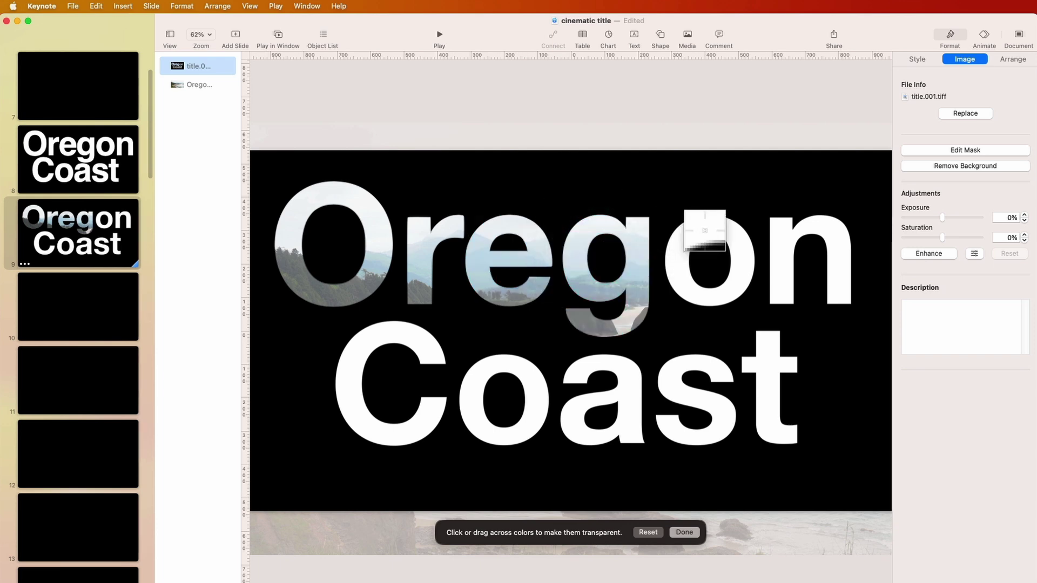
drag(702, 227, 759, 305)
drag(779, 237, 836, 295)
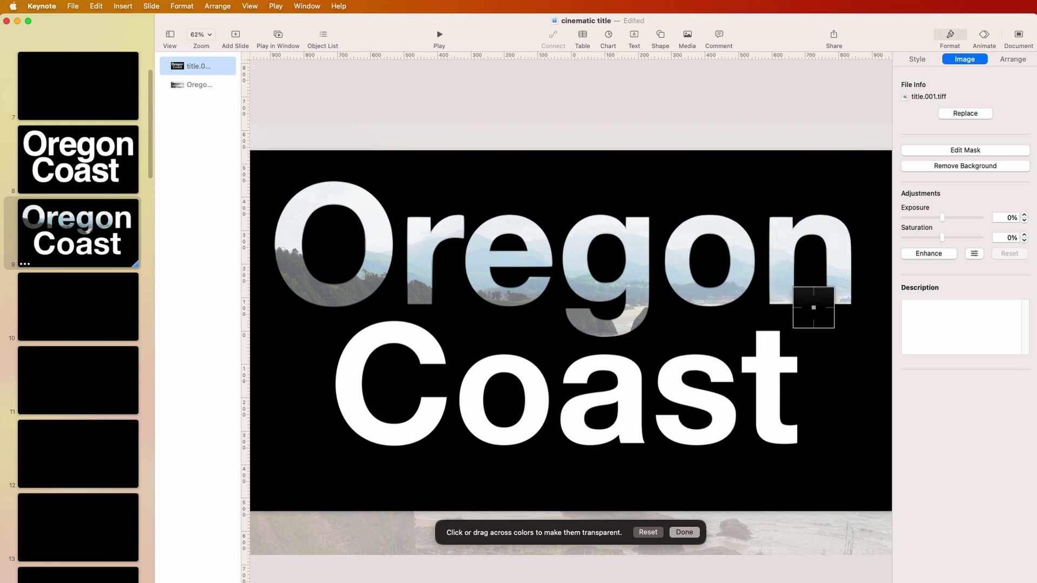
Step: Clear the C, o, a, s and t of Coast and finish the transparency
drag(346, 376, 411, 471)
drag(496, 427, 608, 480)
drag(593, 408, 670, 470)
drag(683, 395, 768, 458)
drag(767, 395, 848, 503)
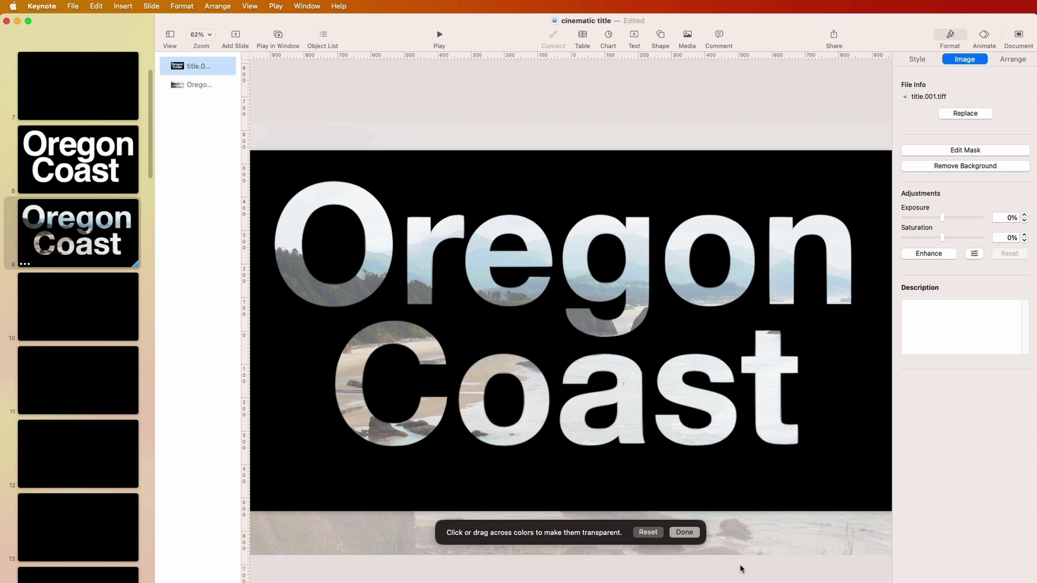
click(684, 533)
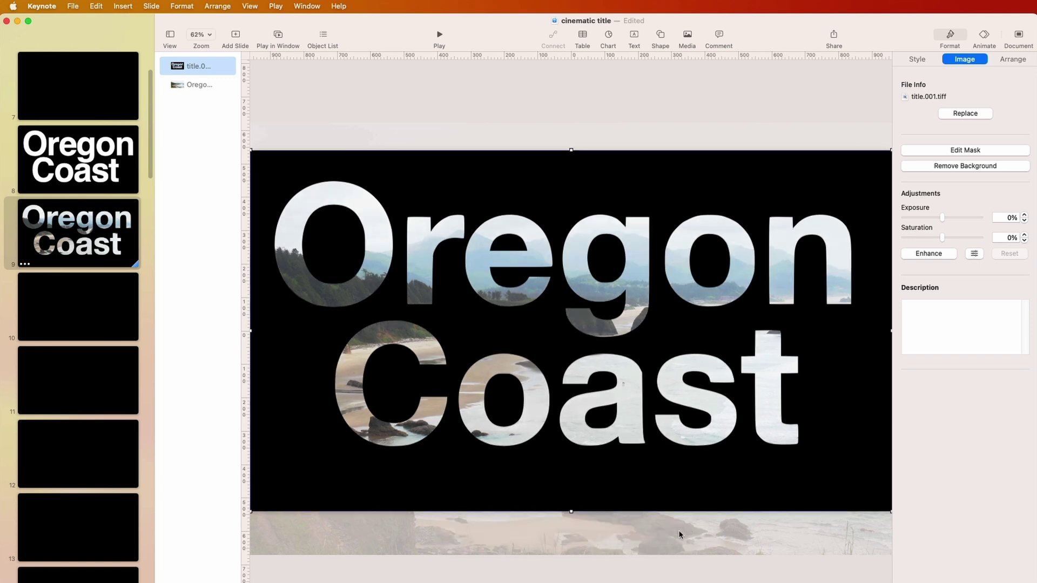
click(437, 36)
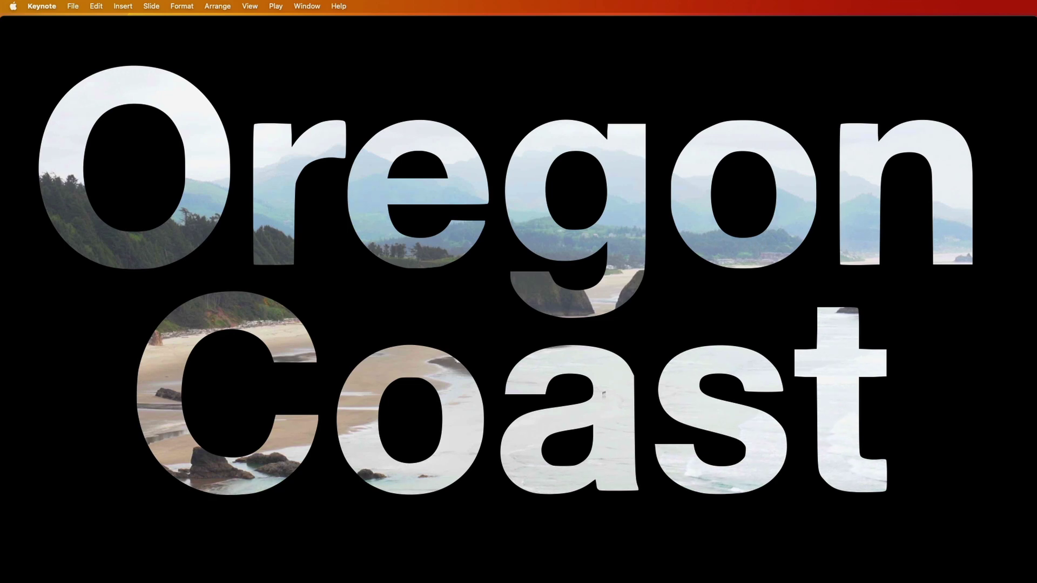
key(Escape)
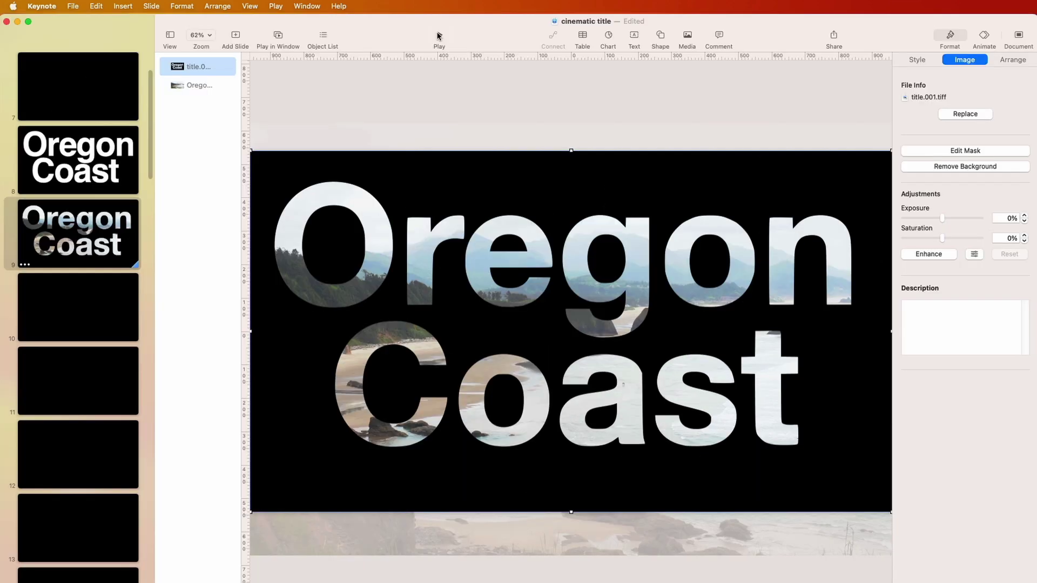
Step: Duplicate the photo-title slide 9 as slide 10
click(96, 243)
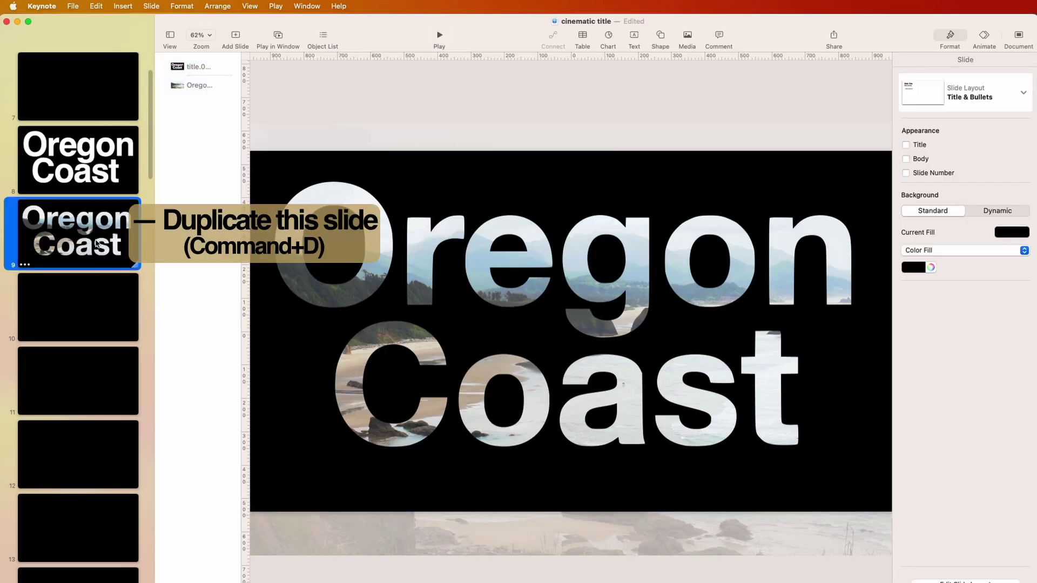
key(cmd+d)
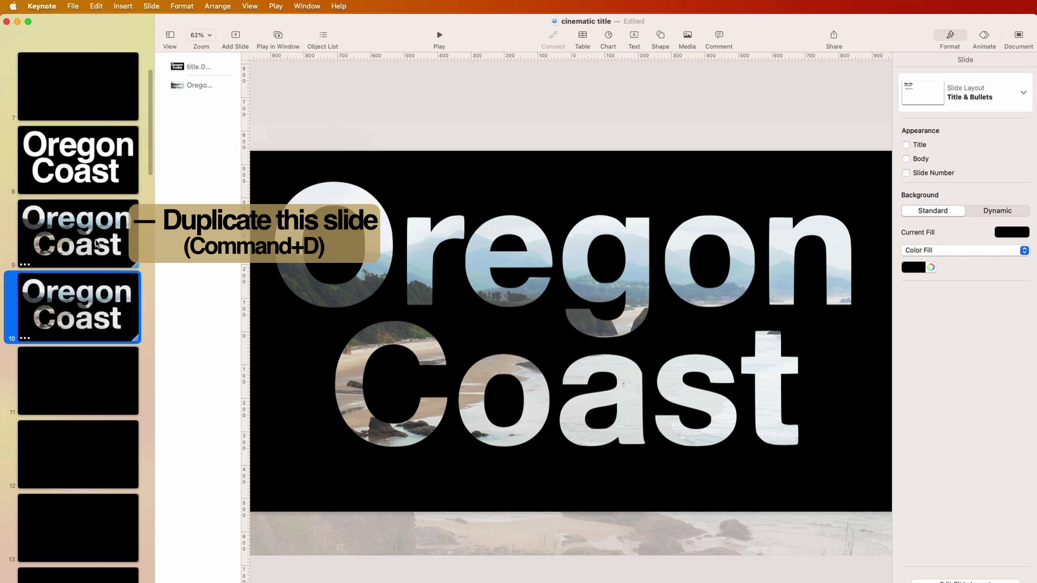
click(98, 238)
click(98, 174)
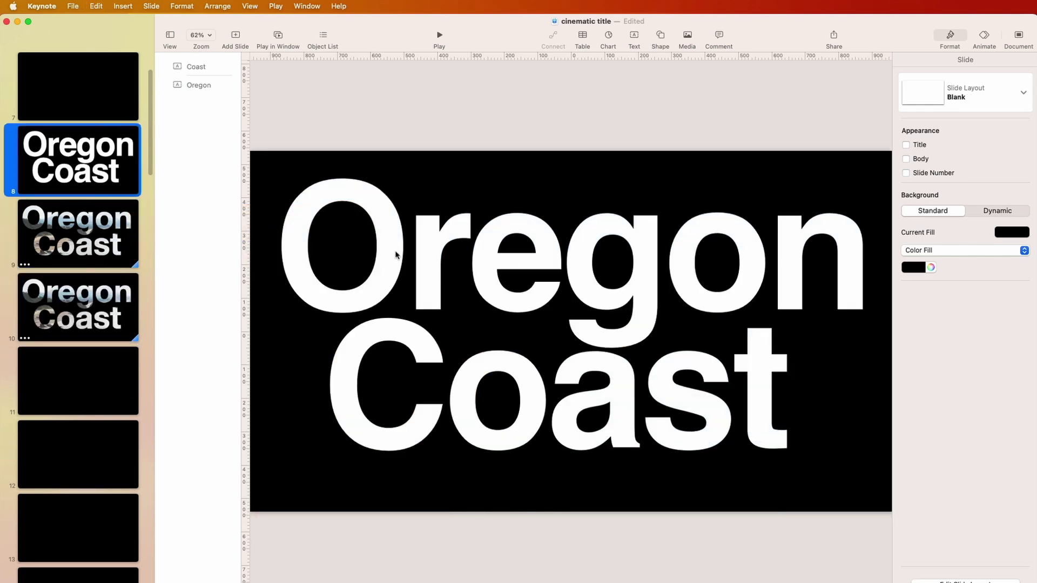
Step: Move slide 8's Oregon text above and Coast below the slide; nudge slide 9's image
drag(416, 256, 463, 51)
drag(472, 366, 518, 580)
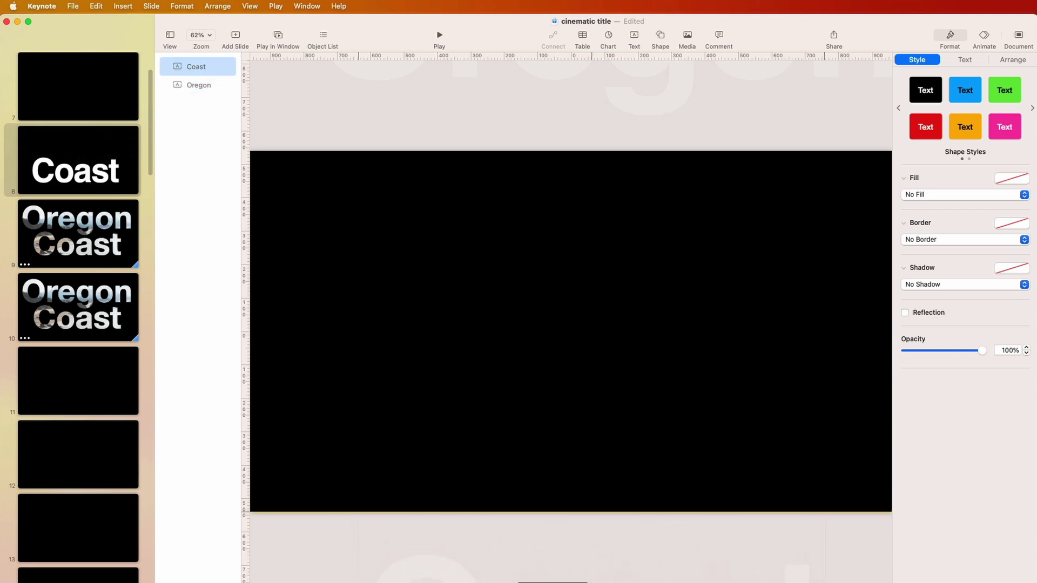
click(108, 243)
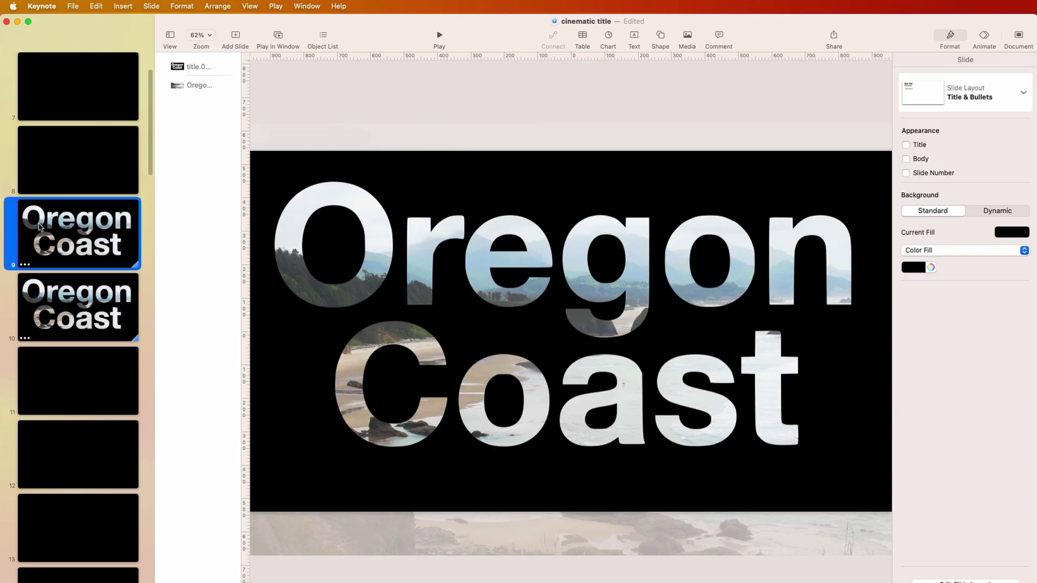
mouse_move(306, 357)
mouse_down()
mouse_move(324, 375)
mouse_move(422, 340)
mouse_move(307, 380)
mouse_move(308, 360)
mouse_up()
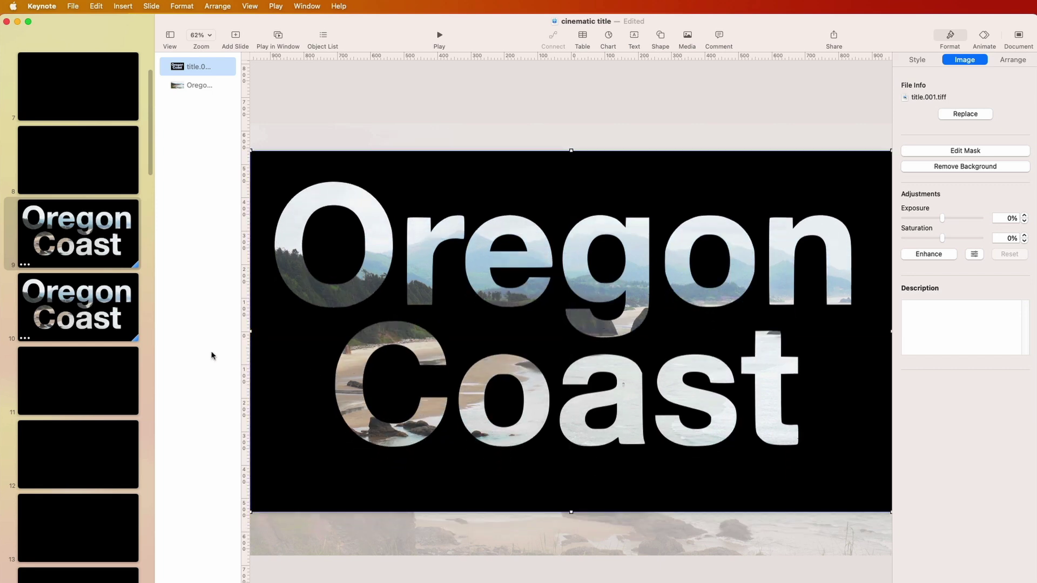
Step: On slide 10, zoom out and enlarge the title image to 15000 pt height
click(80, 321)
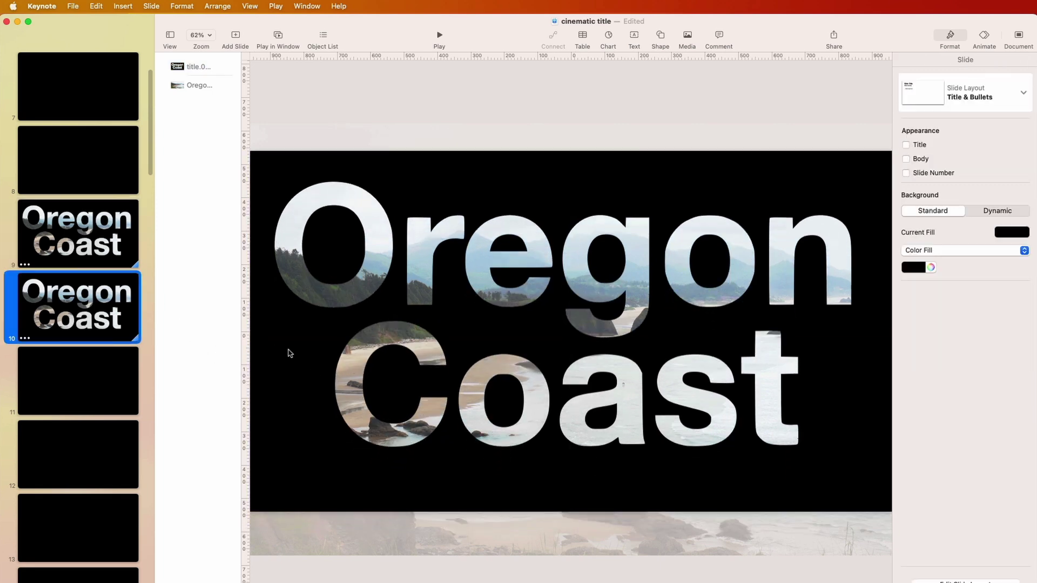
click(97, 222)
click(99, 303)
click(294, 347)
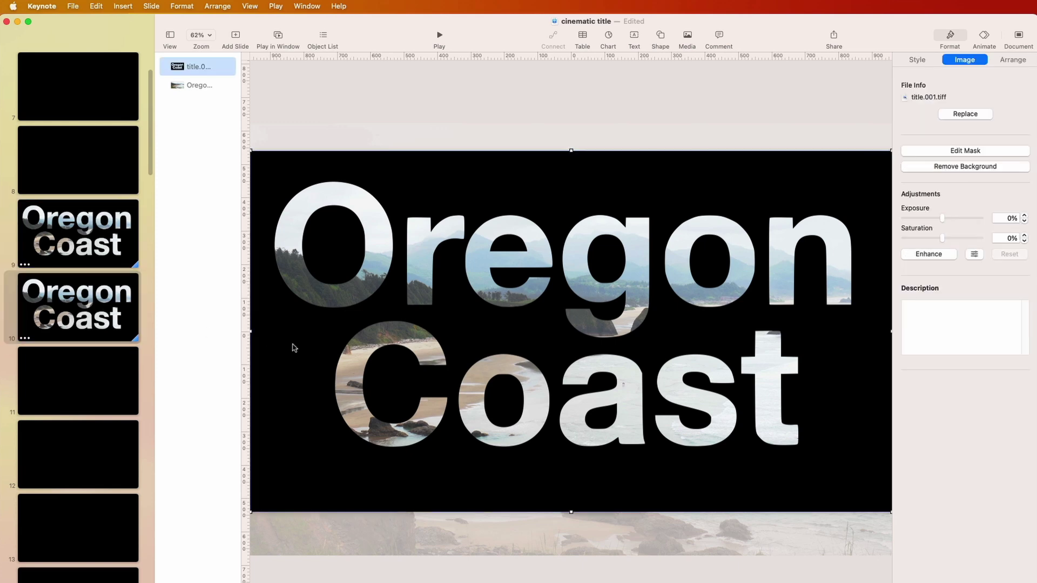
click(200, 35)
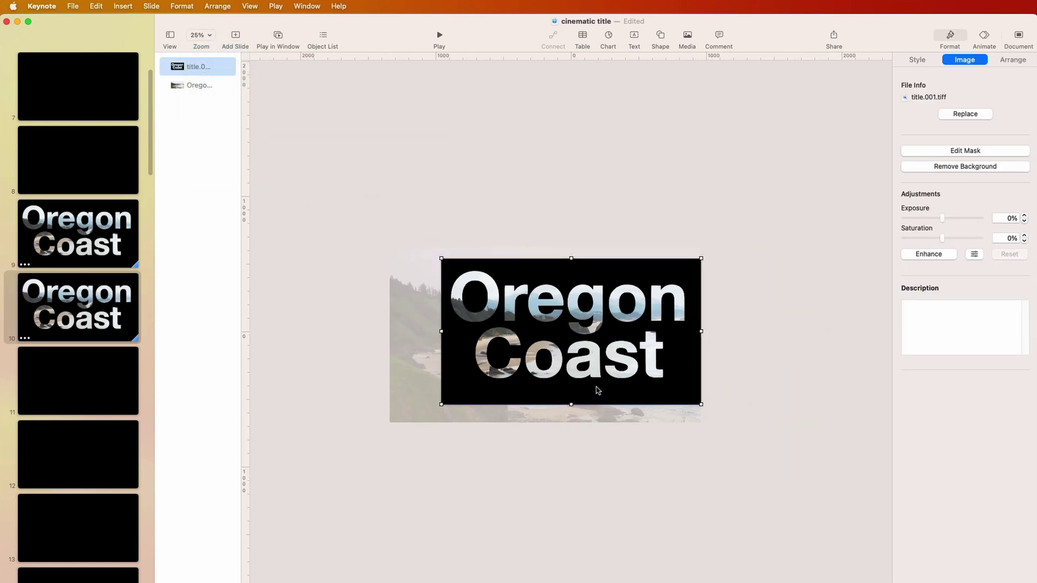
click(1011, 60)
click(991, 146)
text(1)
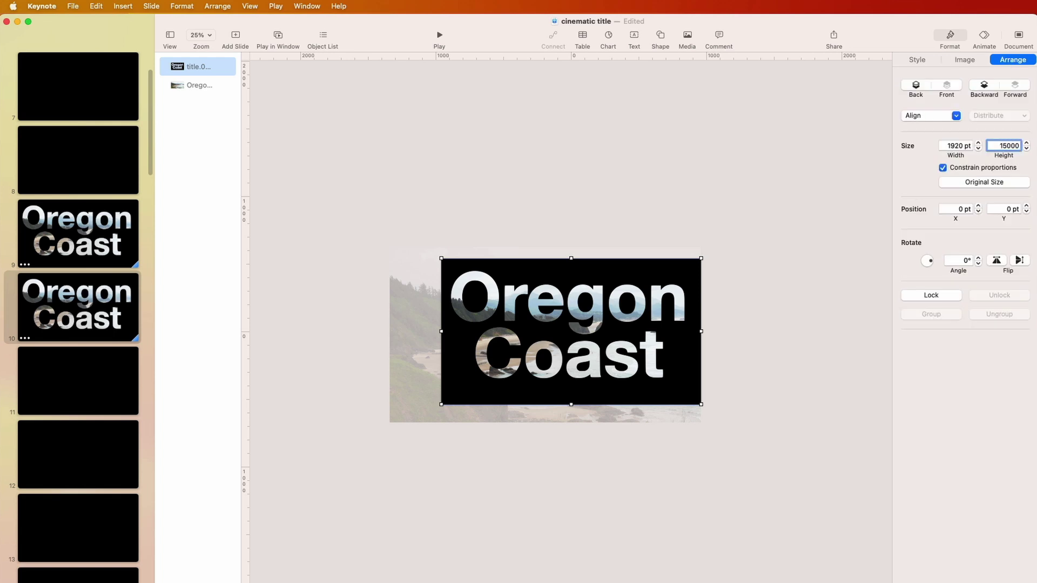
text(5000)
key(Return)
Step: Drag the enlarged image up and left until the beach photo shows through a letter
drag(747, 421, 689, 368)
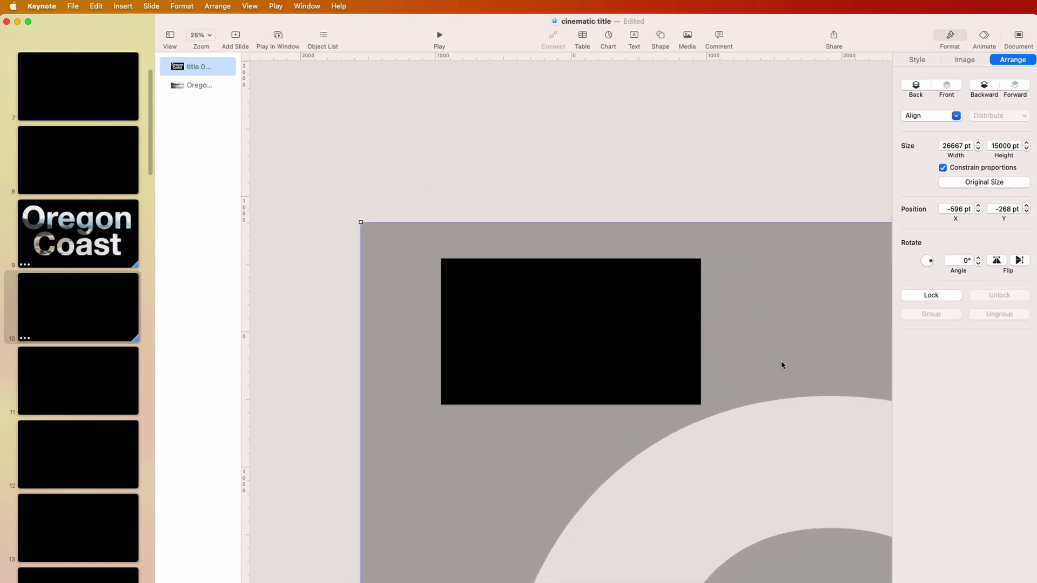
click(757, 453)
drag(834, 353, 802, 96)
drag(861, 543, 643, 368)
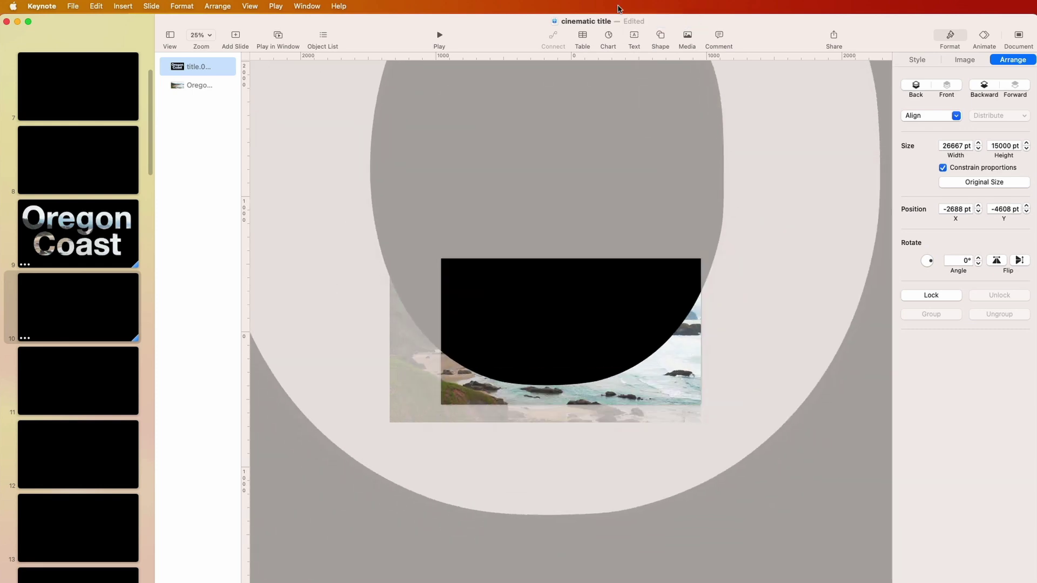
drag(757, 464, 499, 468)
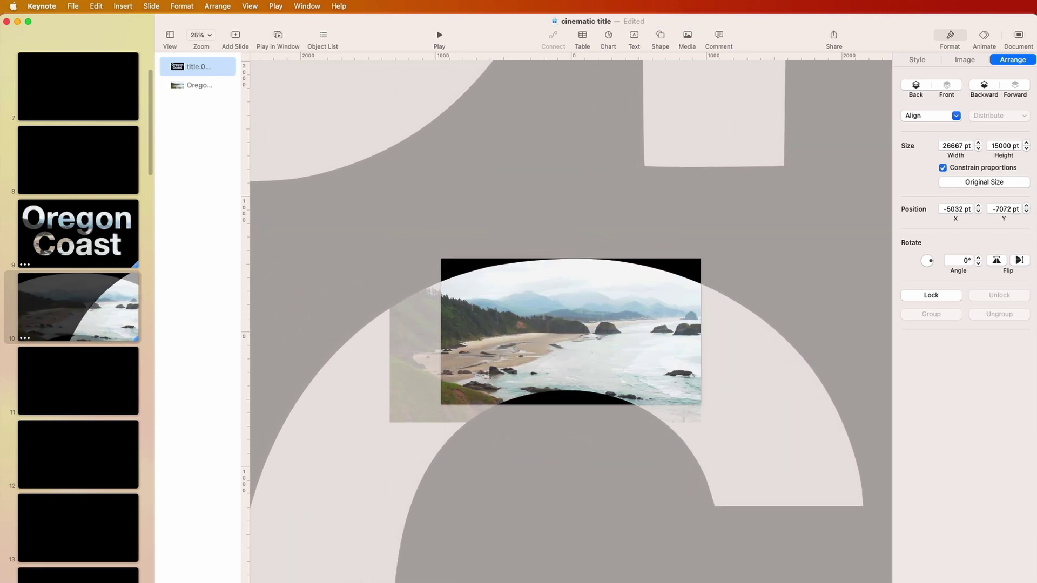
Step: Resize the image to 19000 pt so the photo fills slide 10; check slide 9's Magic Move
click(997, 145)
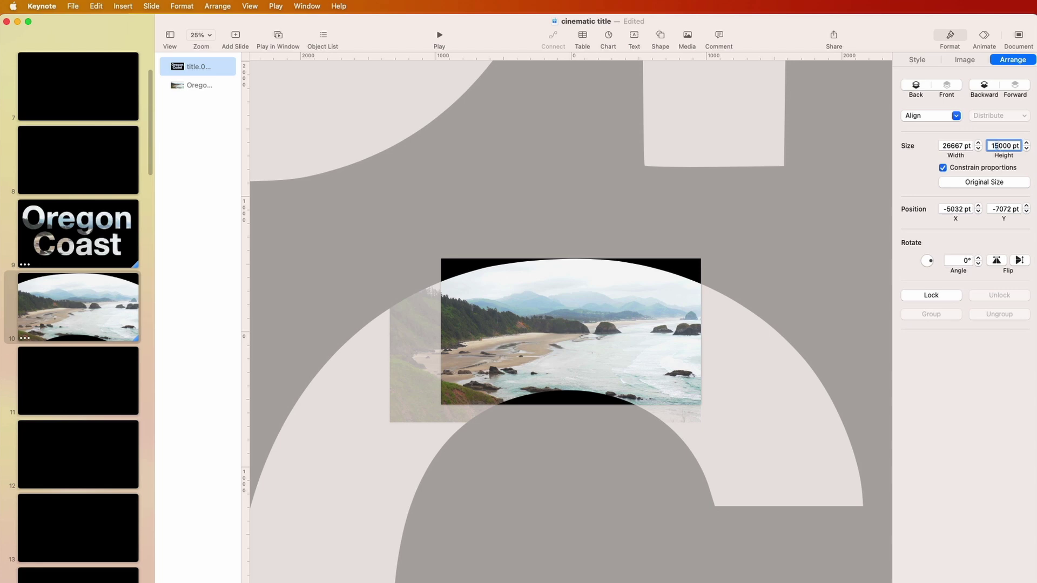
key(BackSpace)
text(9)
key(Return)
drag(844, 295, 788, 226)
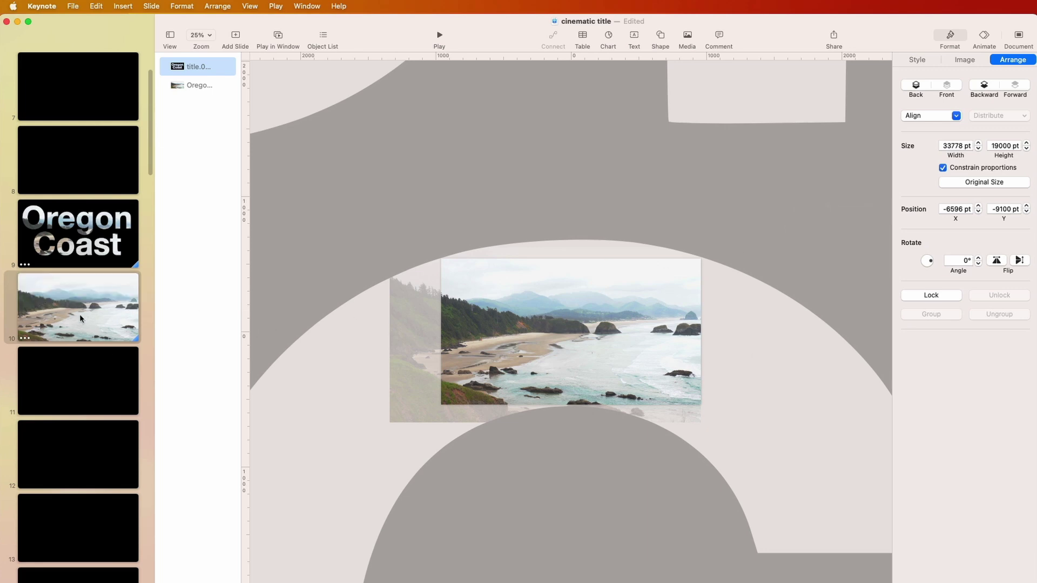
click(91, 240)
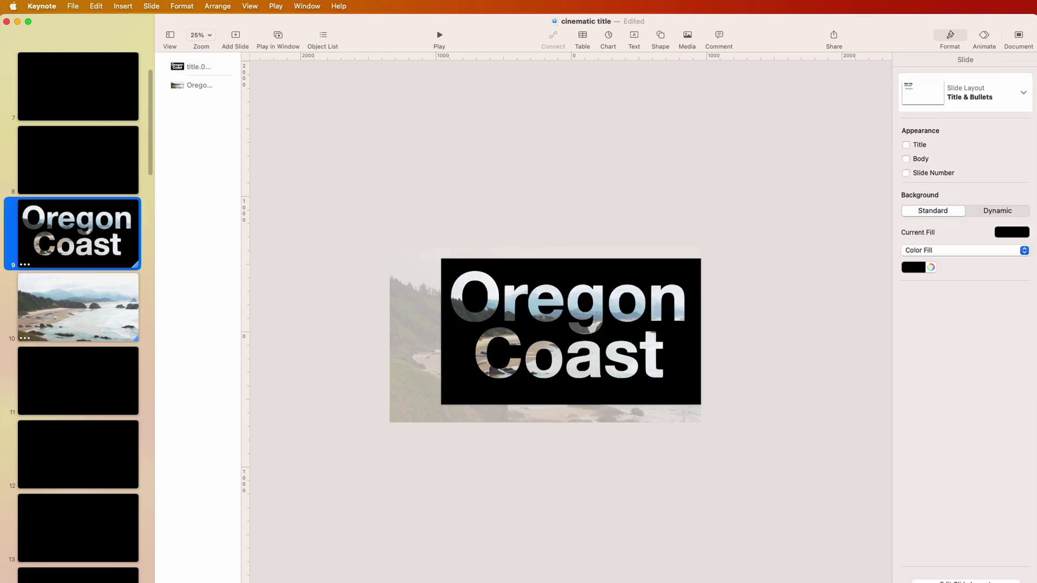
click(984, 37)
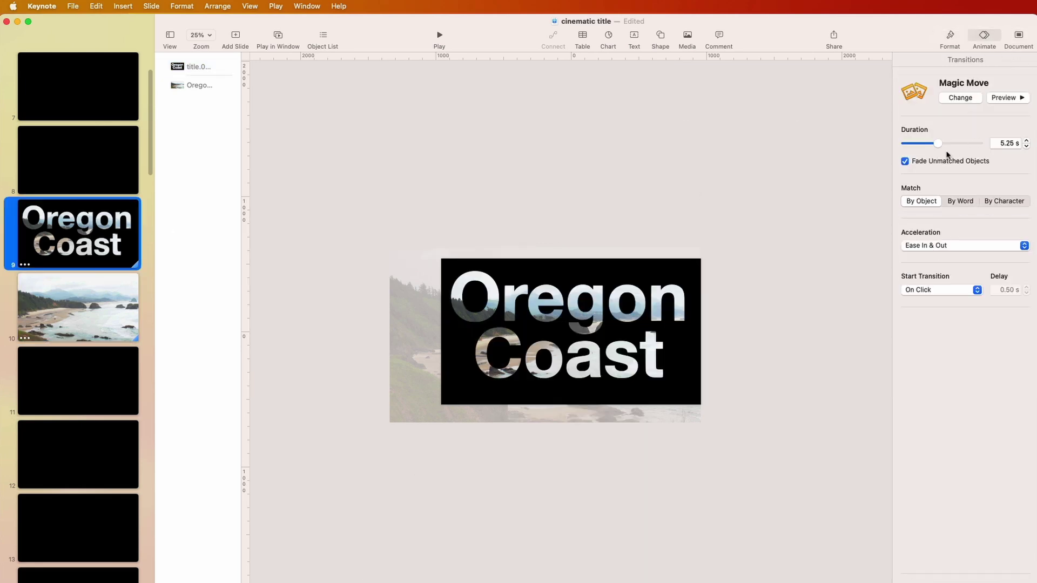